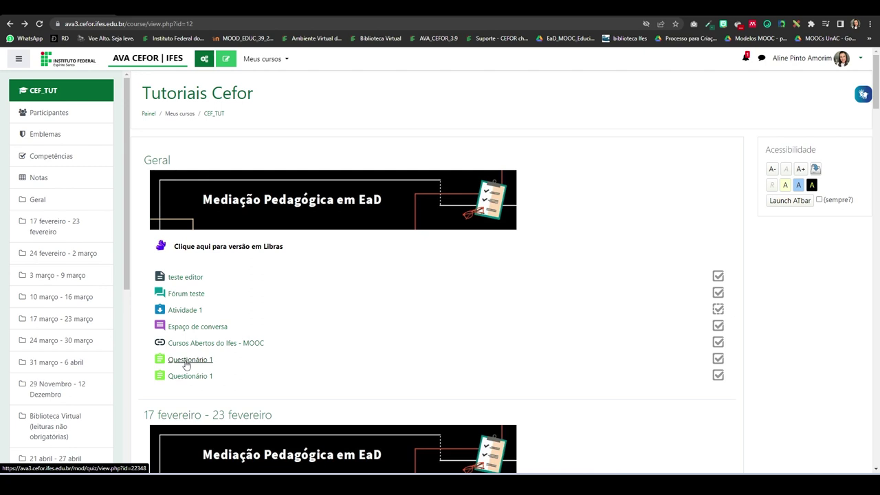
Step: Open the first Questionário 1 in the Geral section and go to the editing of its questions
left_click(186, 363)
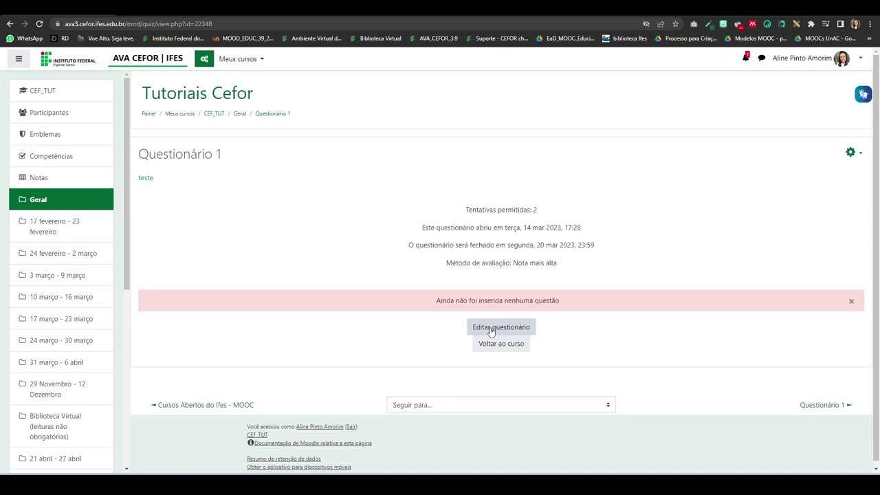
left_click(851, 153)
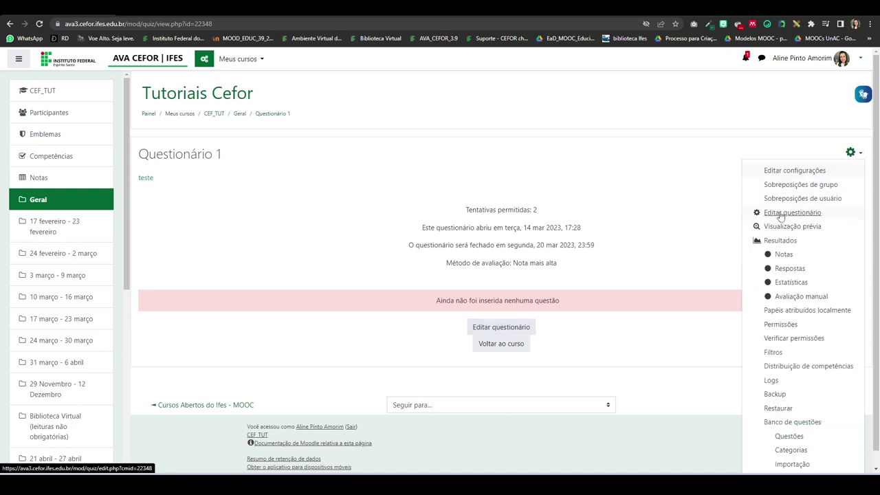
key("Escape")
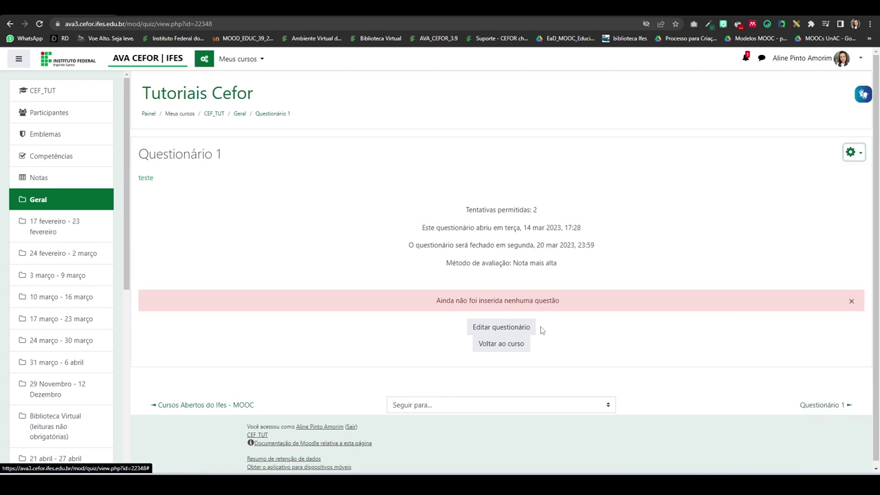
left_click(501, 330)
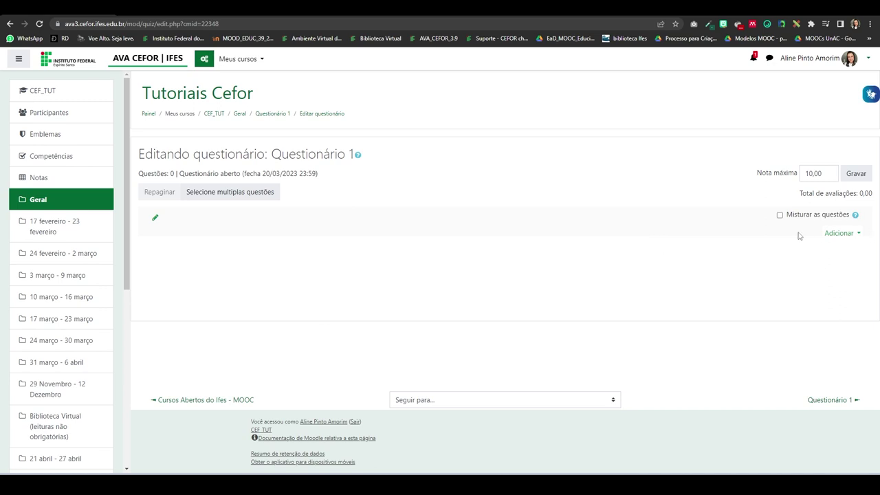
Step: Start adding questions to the quiz from the question bank, using the category Questionário 1 (4)
left_click(854, 235)
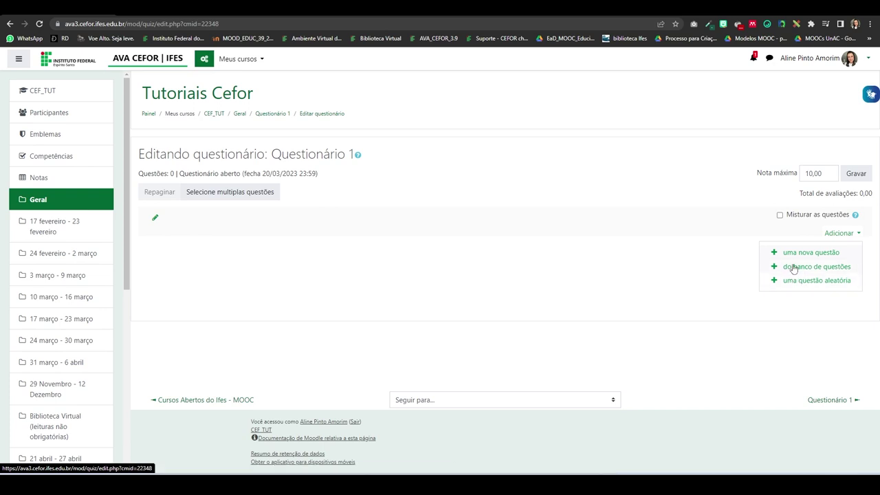
left_click(794, 269)
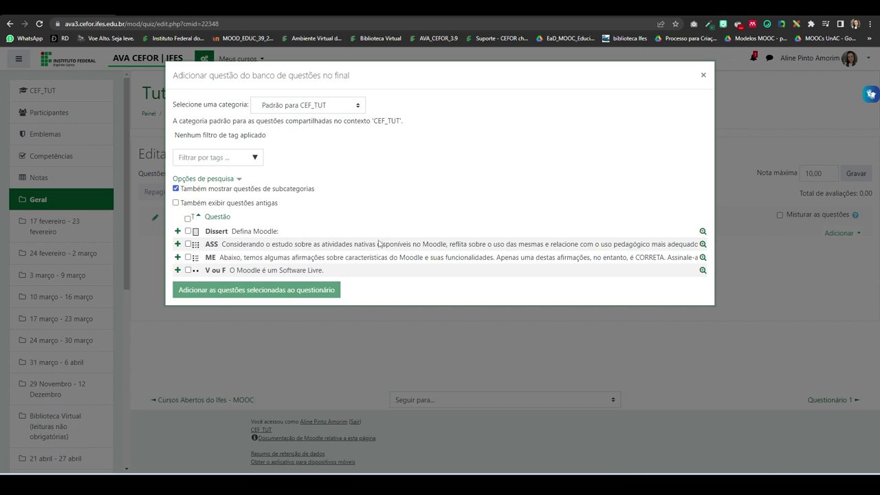
left_click(359, 108)
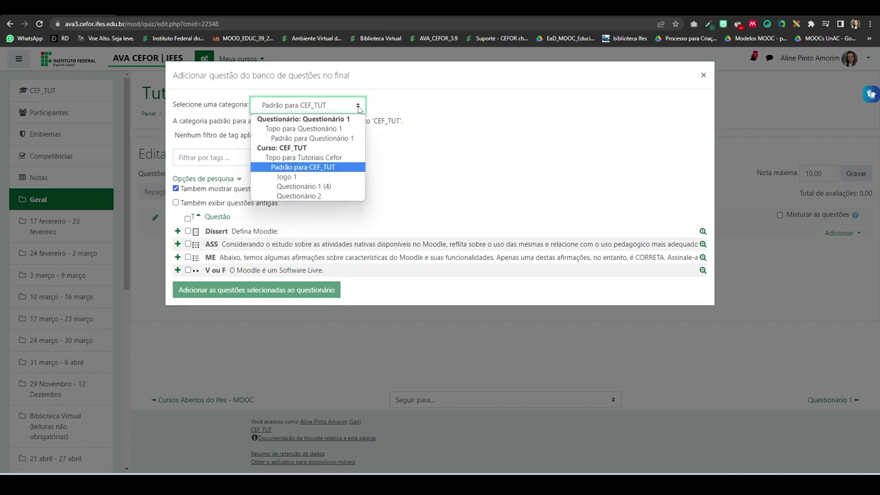
left_click(326, 193)
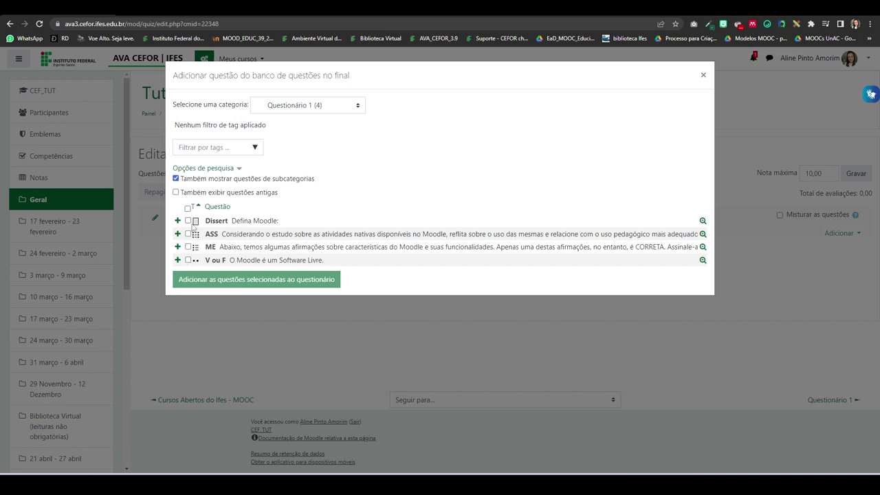
Step: Select all the questions listed in the category and add them to the quiz
left_click(188, 208)
left_click(187, 208)
left_click(188, 221)
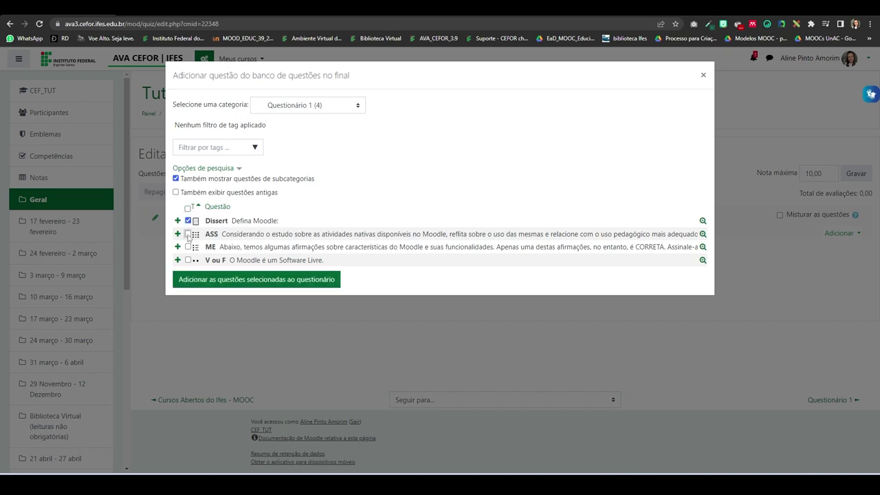
left_click(188, 235)
left_click(187, 208)
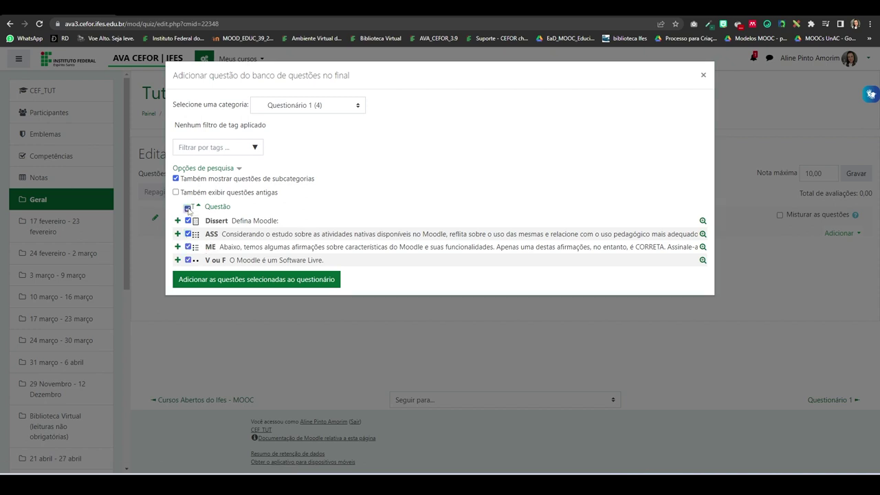
left_click(255, 282)
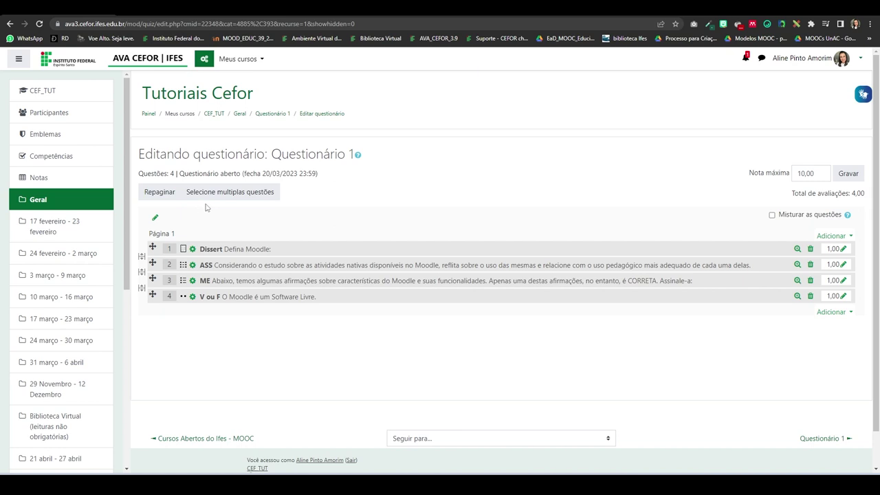
Step: Repaginate the quiz with 1 question per page
left_click(154, 194)
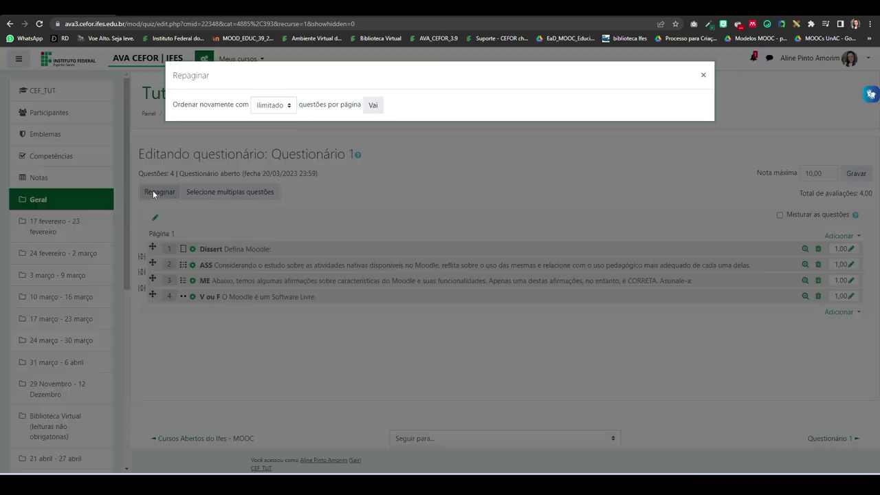
left_click(704, 76)
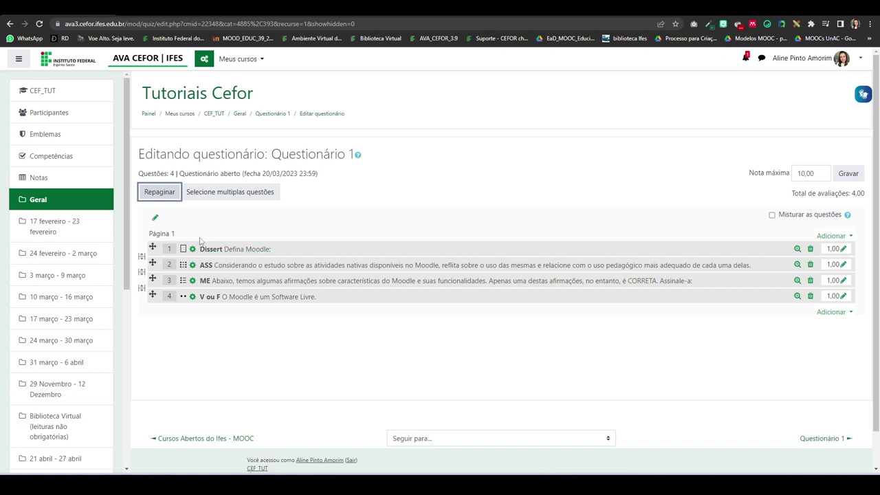
left_click(158, 196)
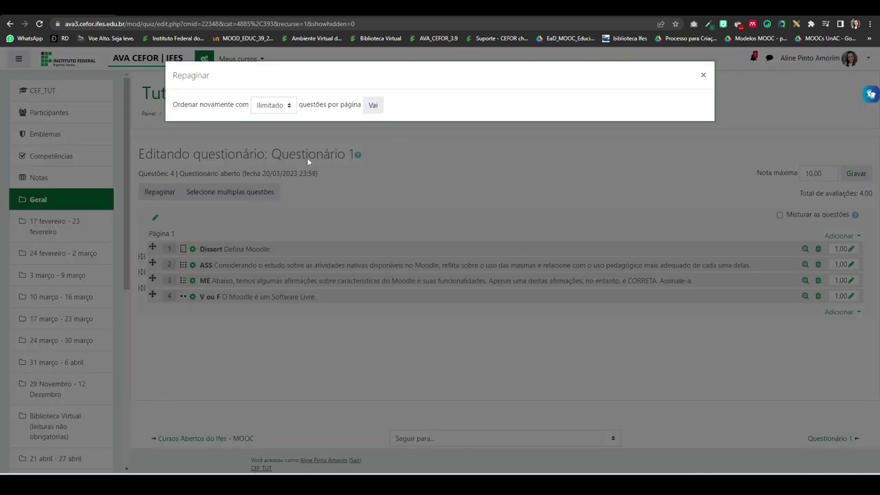
left_click(289, 107)
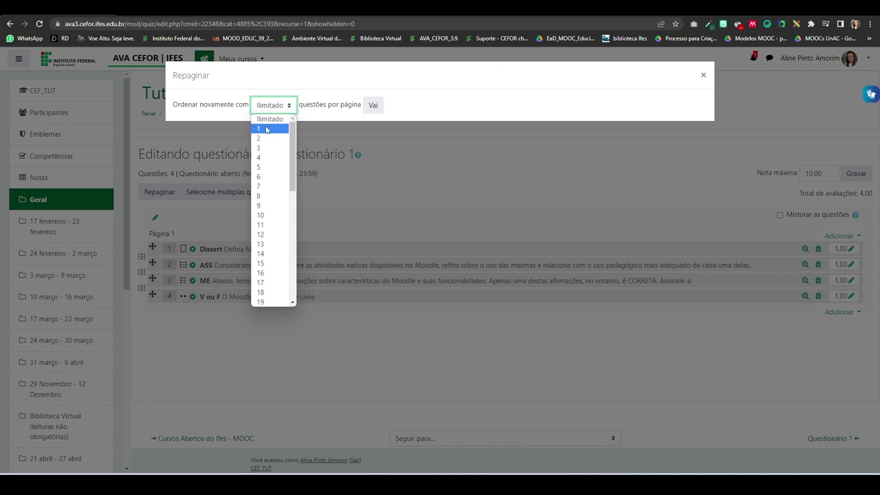
left_click(266, 129)
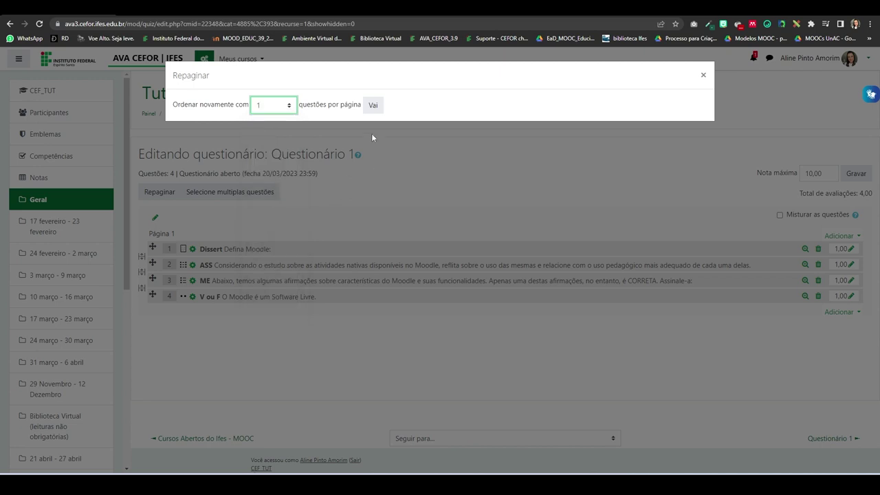
left_click(372, 105)
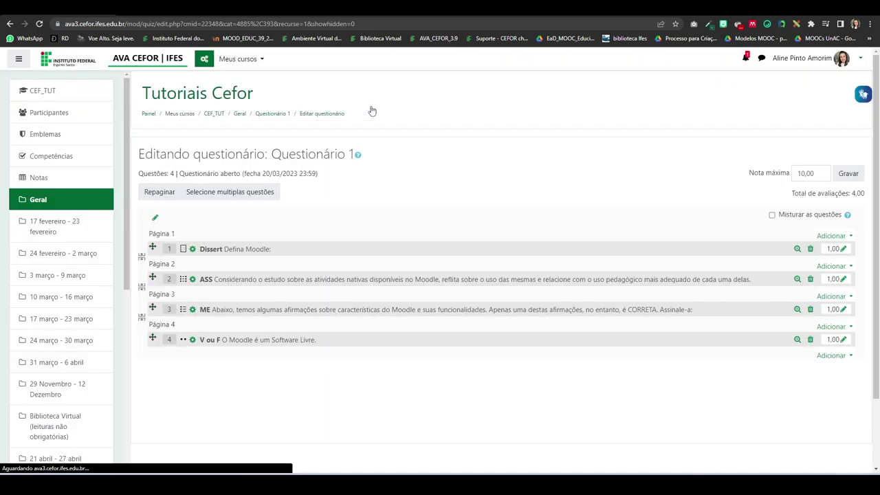
Step: Turn on shuffling of the quiz questions and save the maximum grade of 10,00
scroll(289, 144, "down", 1)
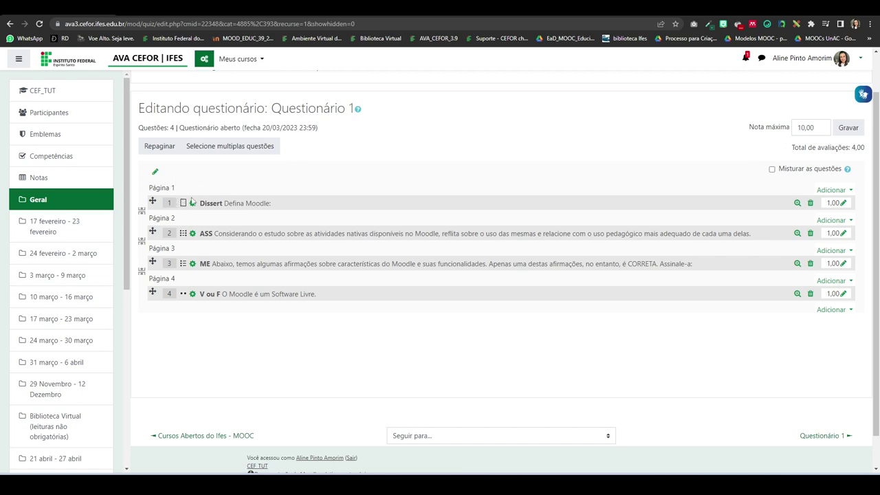
left_click(771, 170)
scroll(325, 204, "up", 1)
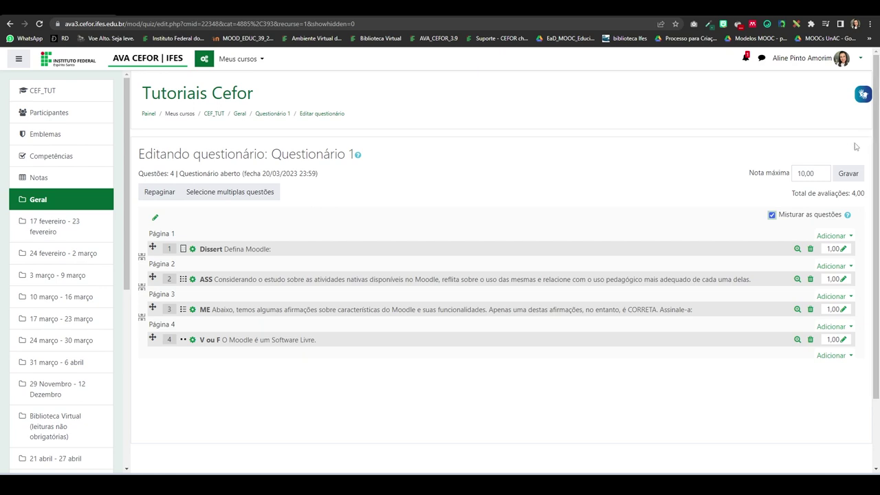
left_click(849, 174)
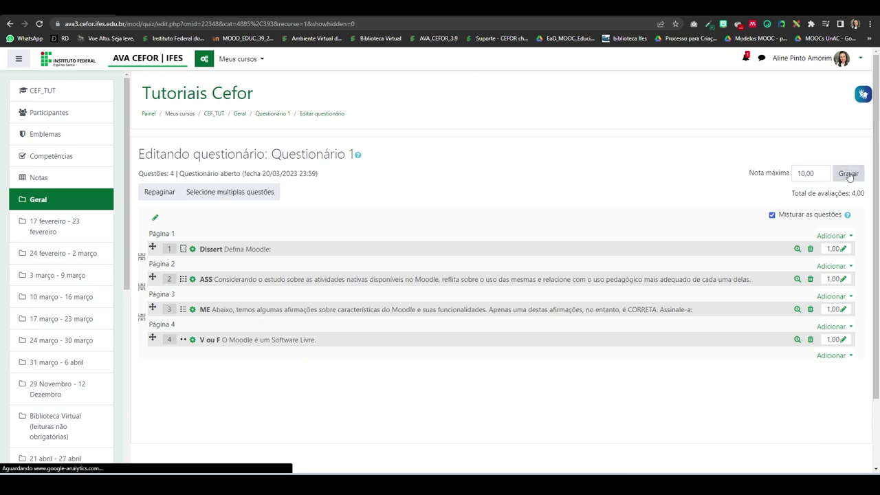
scroll(502, 203, "down", 2)
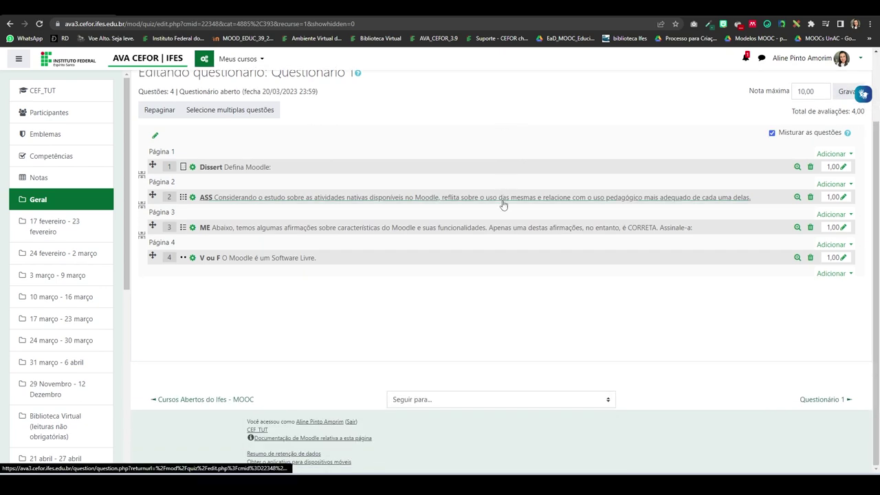
scroll(454, 244, "up", 2)
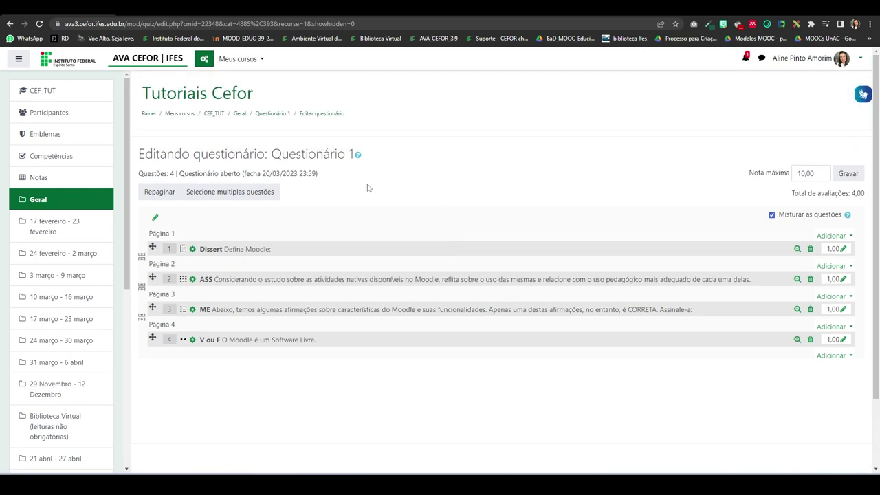
Step: Preview Questionário 1 and look through all its questions as a student would see them
left_click(271, 113)
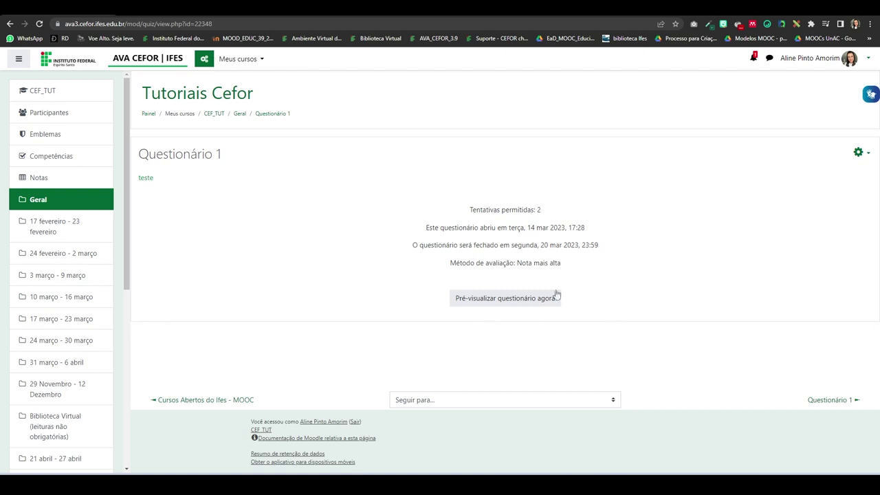
left_click(511, 302)
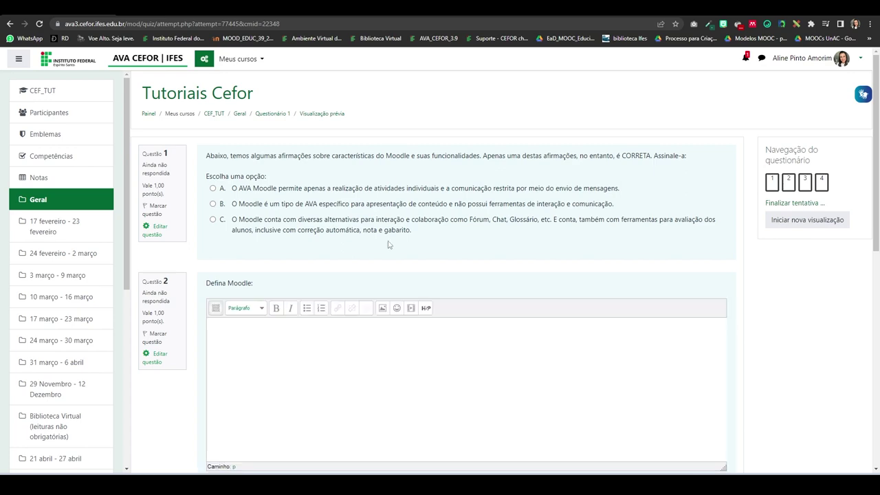
scroll(357, 230, "down", 10)
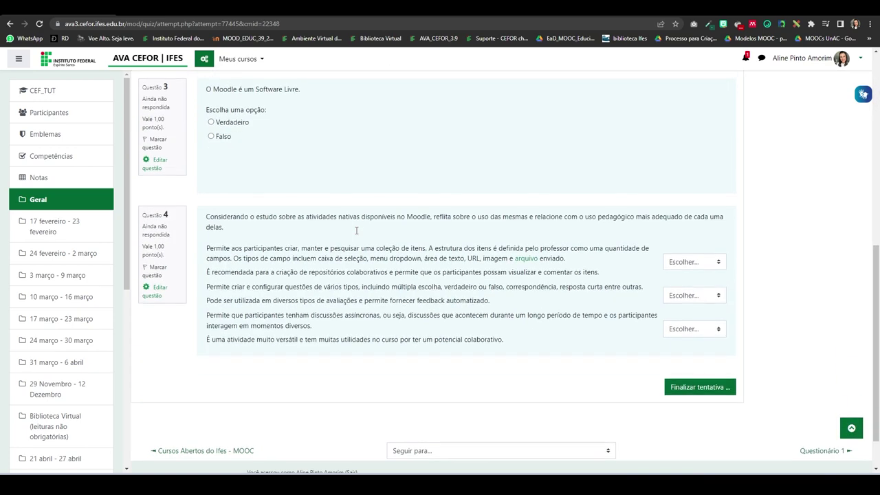
scroll(482, 303, "up", 15)
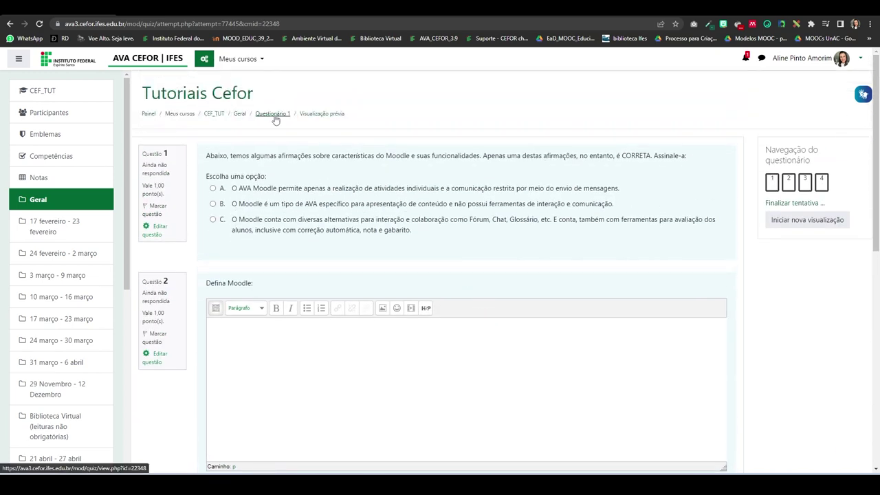
Step: Return to the CEF_TUT course page and open the second Questionário 1 for editing its questions
left_click(216, 115)
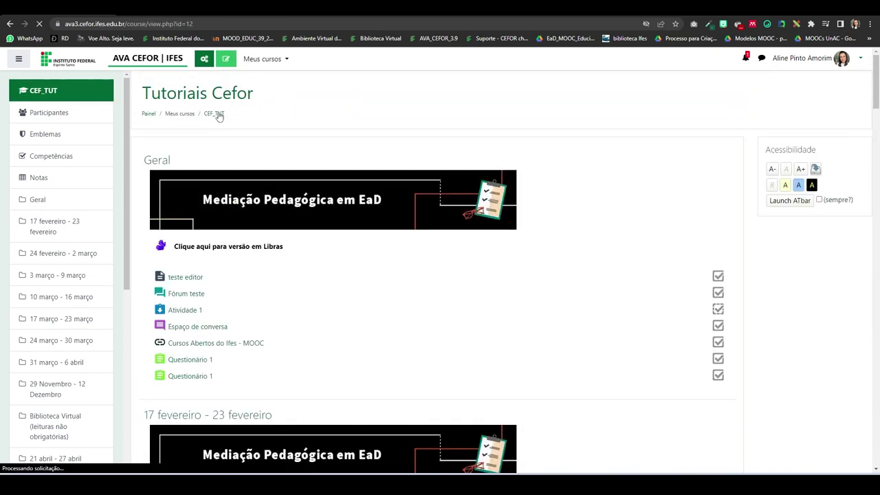
scroll(447, 264, "down", 2)
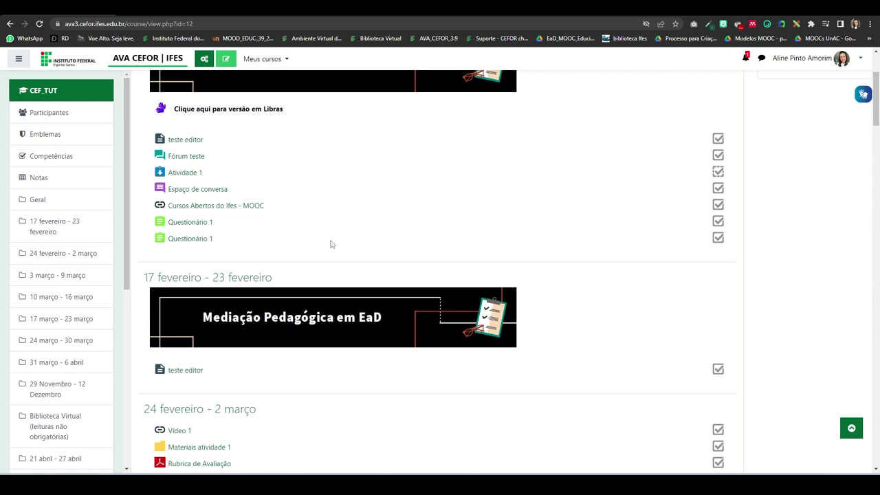
left_click(189, 241)
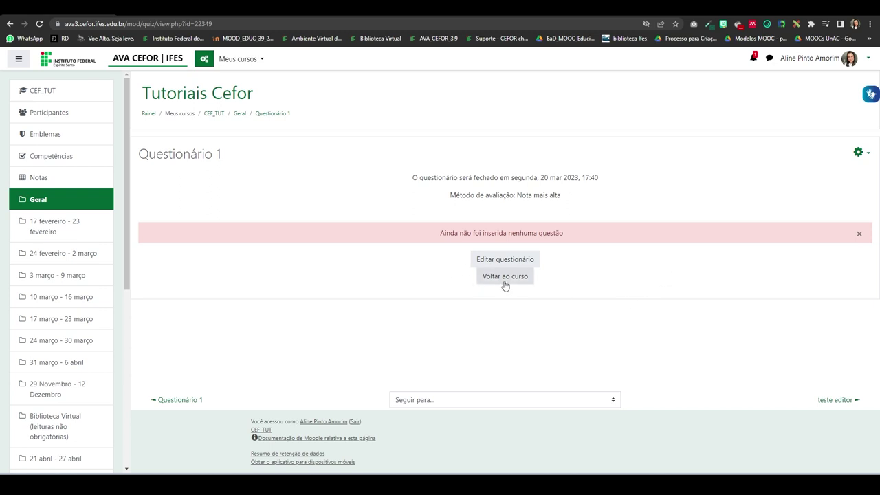
left_click(484, 260)
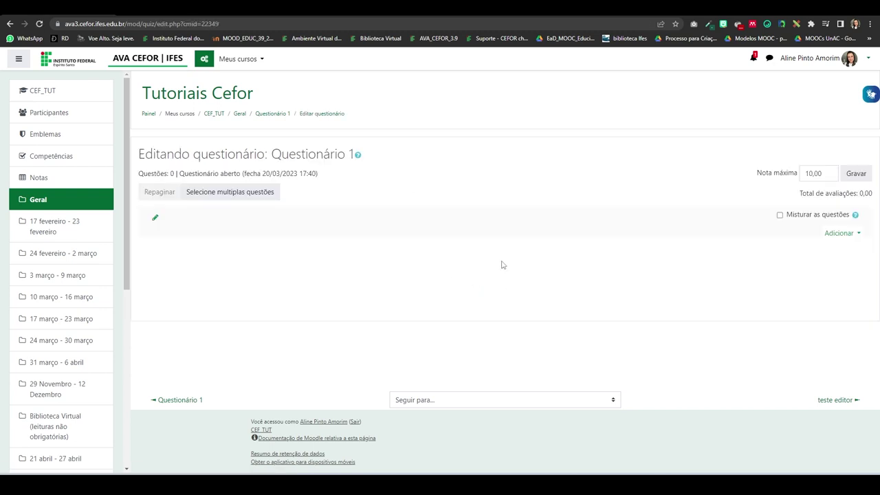
Step: Add 2 random questions from the Questionário 1 category to the quiz and save the maximum grade of 10,00
left_click(840, 233)
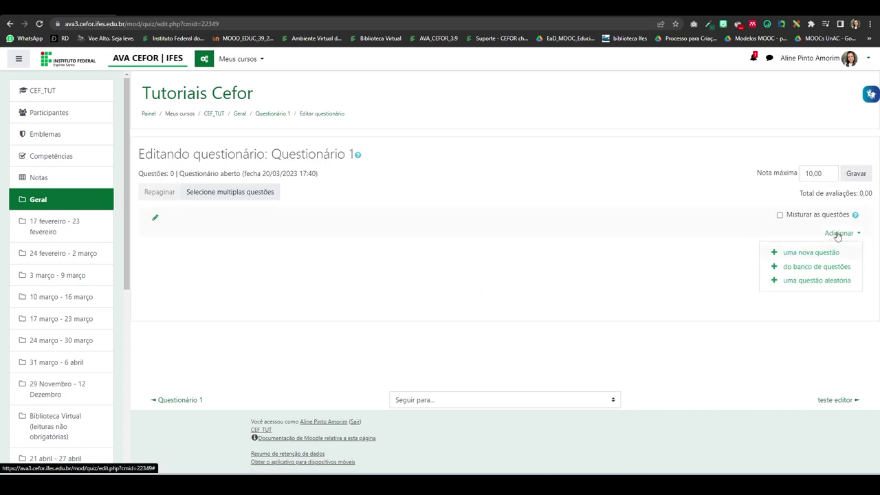
left_click(799, 282)
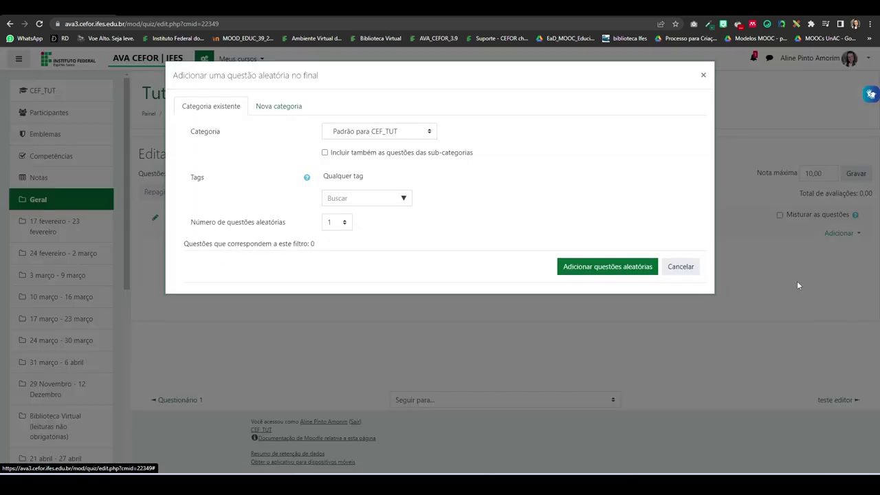
left_click(428, 133)
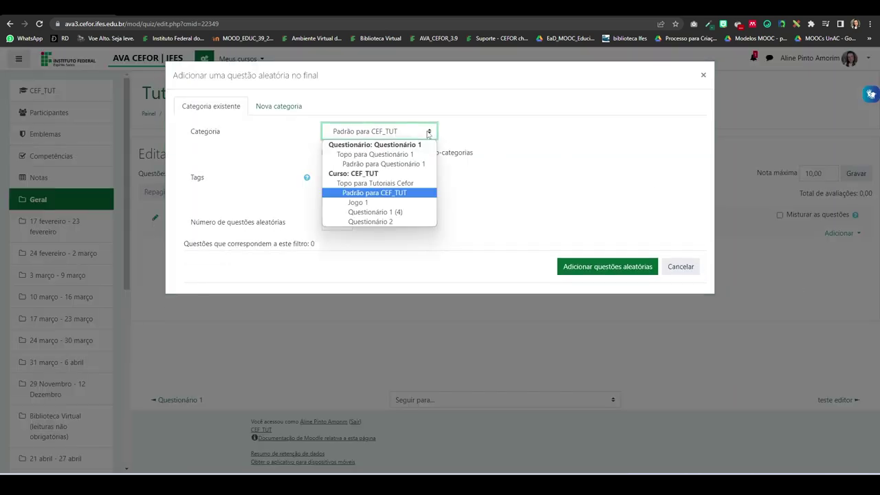
left_click(375, 212)
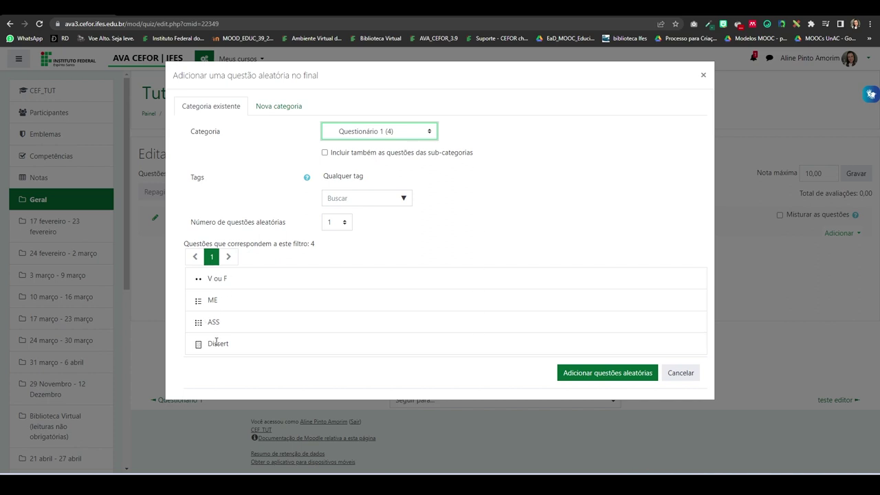
left_click(344, 223)
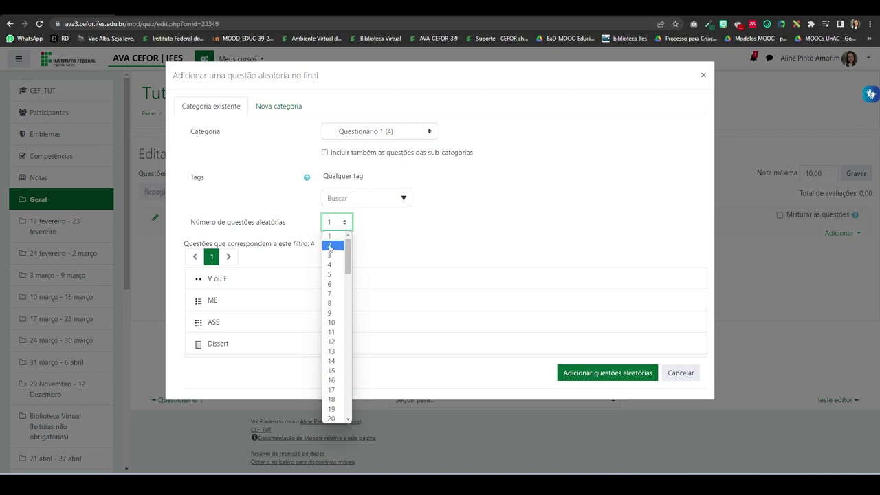
left_click(331, 247)
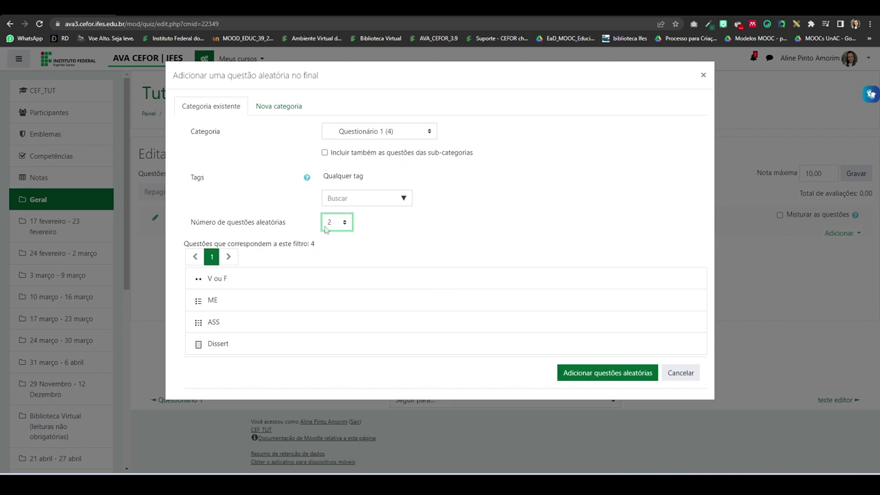
left_click(590, 374)
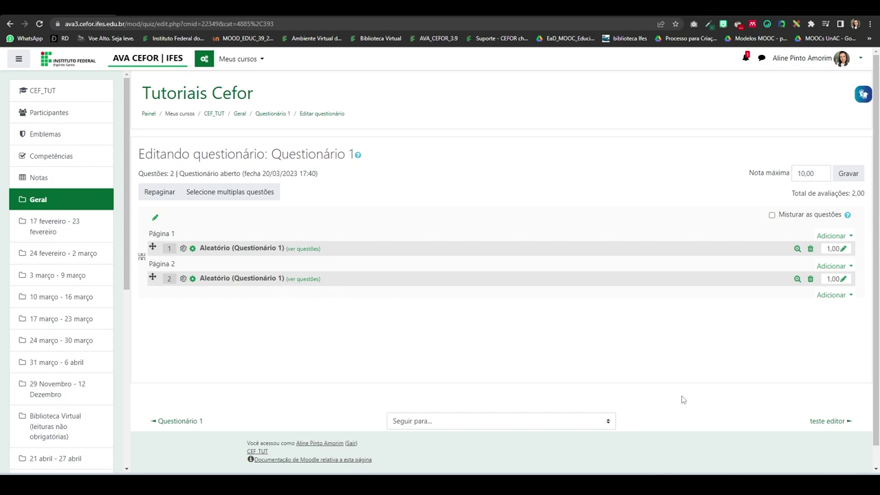
left_click(825, 296)
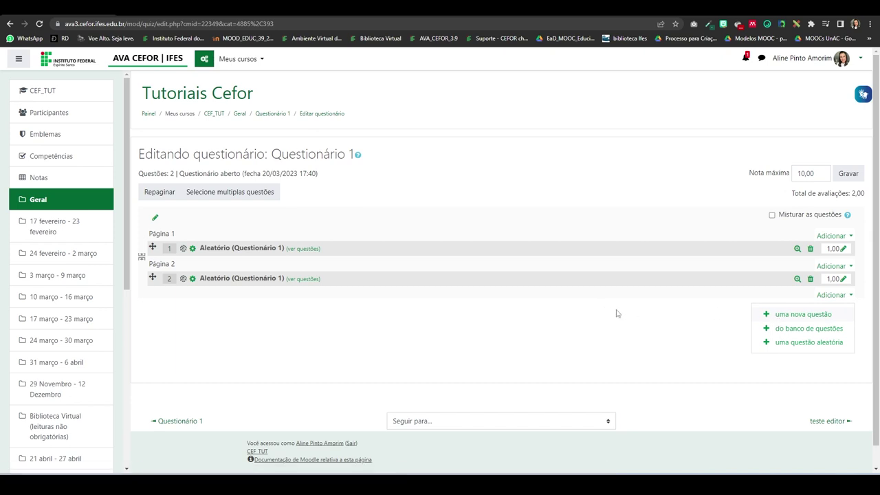
left_click(847, 176)
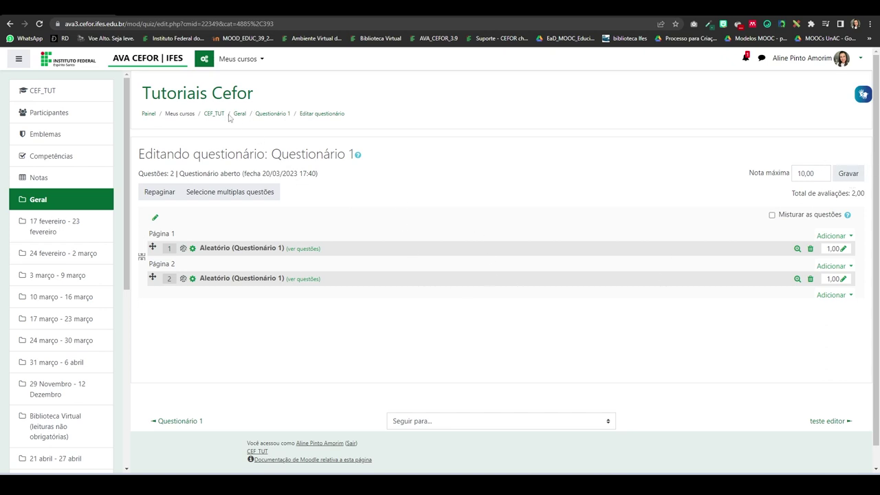
Step: Preview the second Questionário 1 and page through its randomly drawn questions as a student would see them
left_click(268, 116)
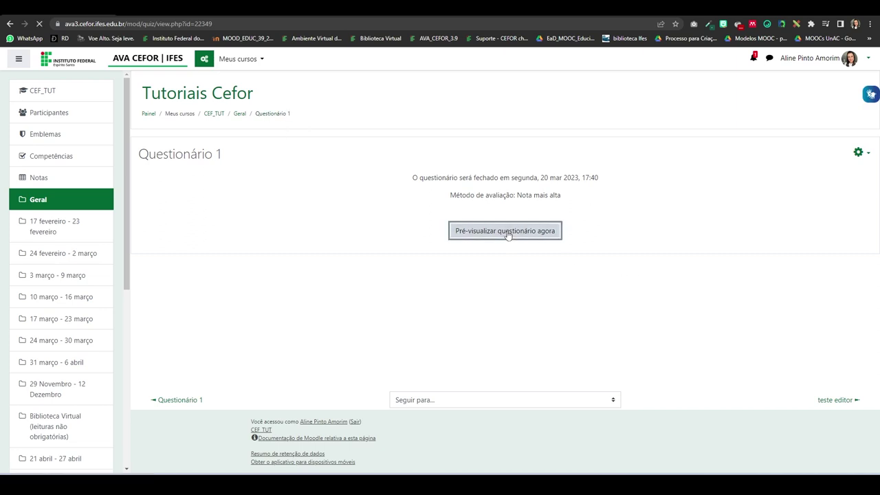
left_click(508, 236)
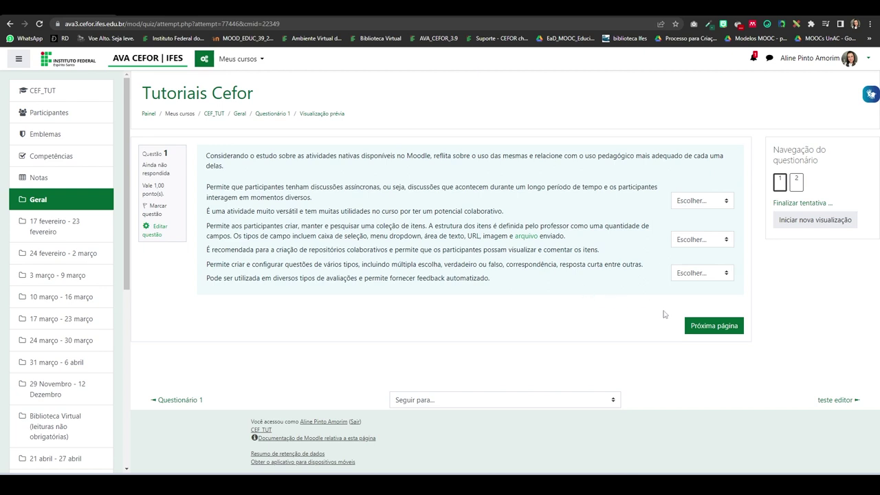
left_click(702, 320)
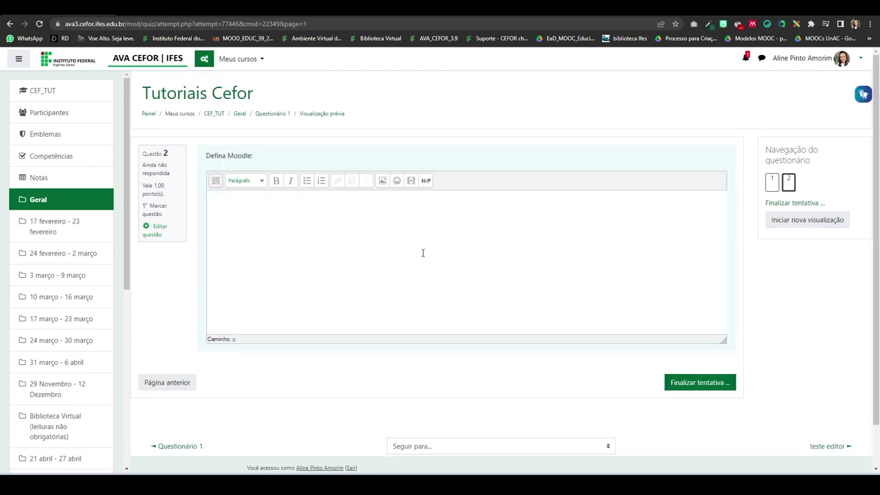